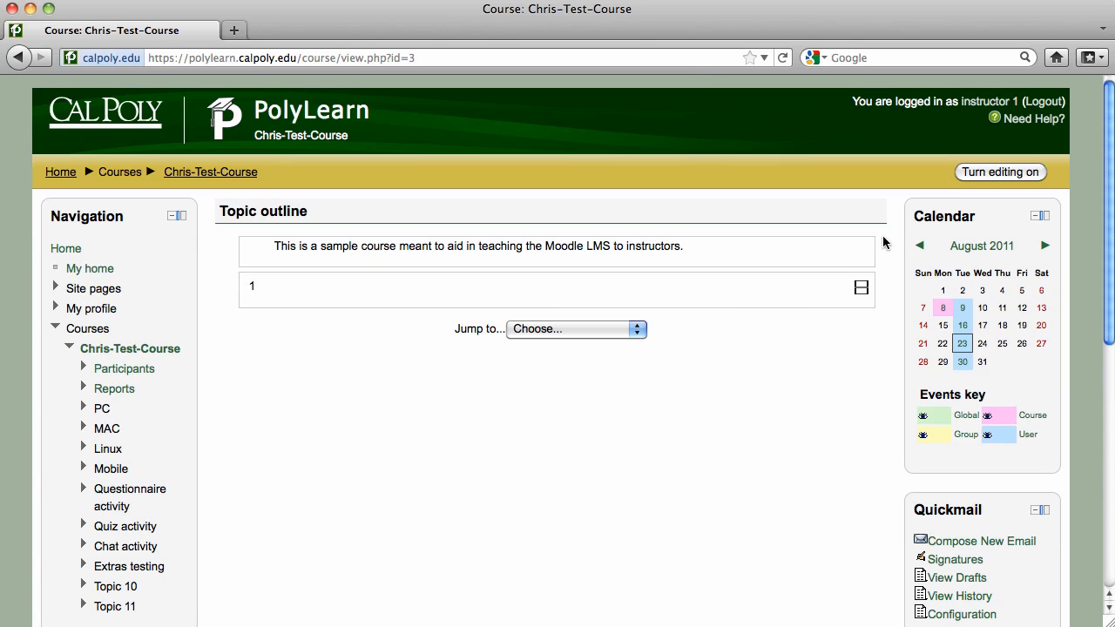
# Enable editing for the course and add a Questionnaire activity to topic 1
pyautogui.click(989, 178)
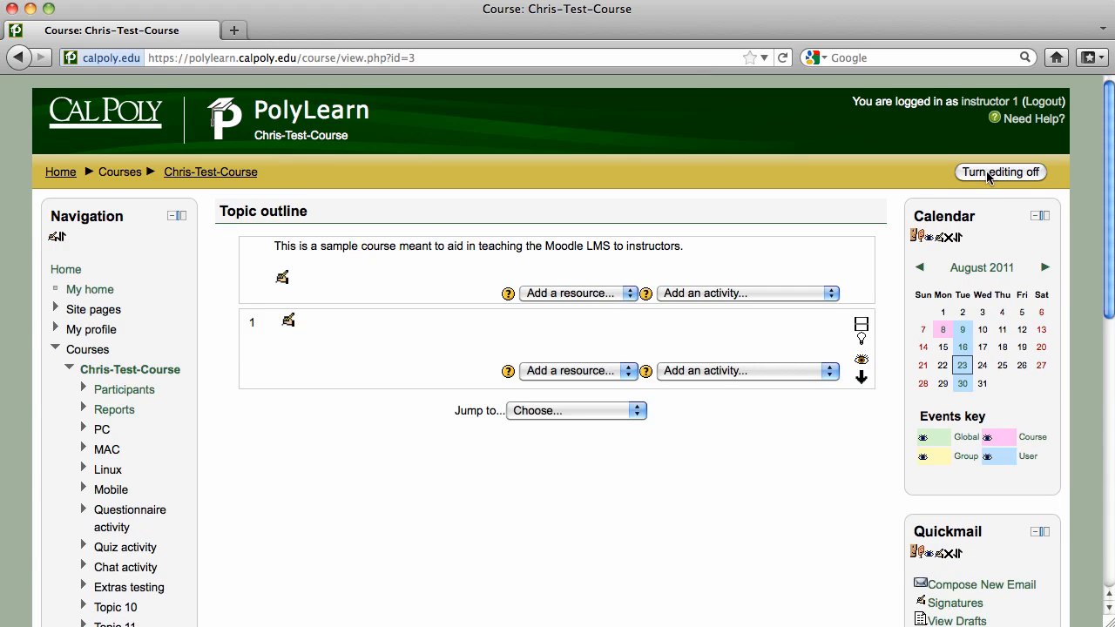
pyautogui.click(767, 372)
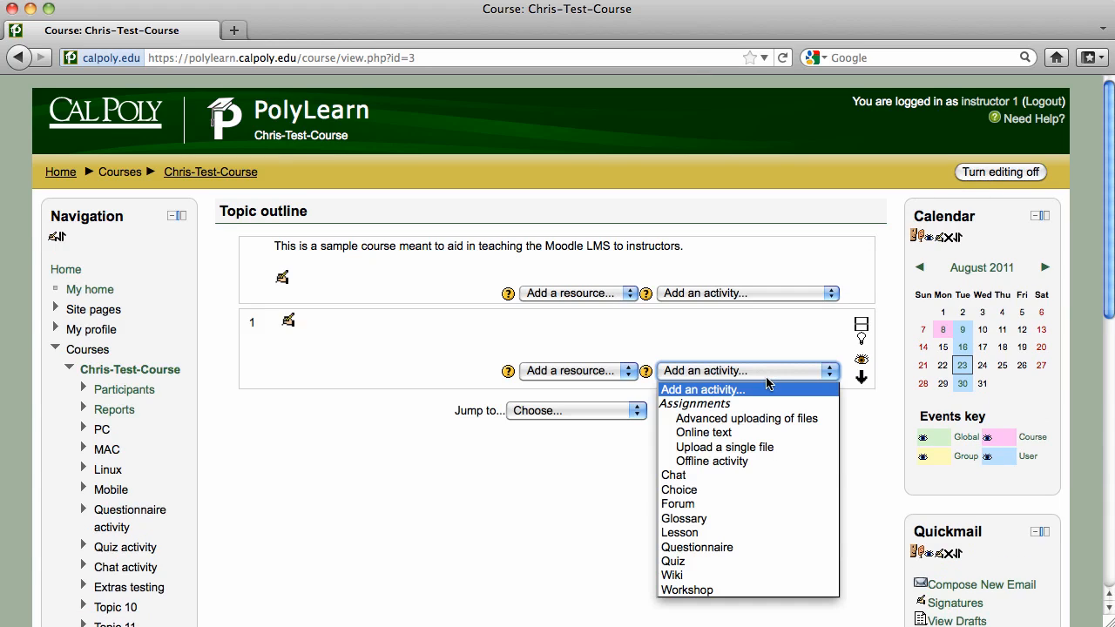
pyautogui.click(742, 547)
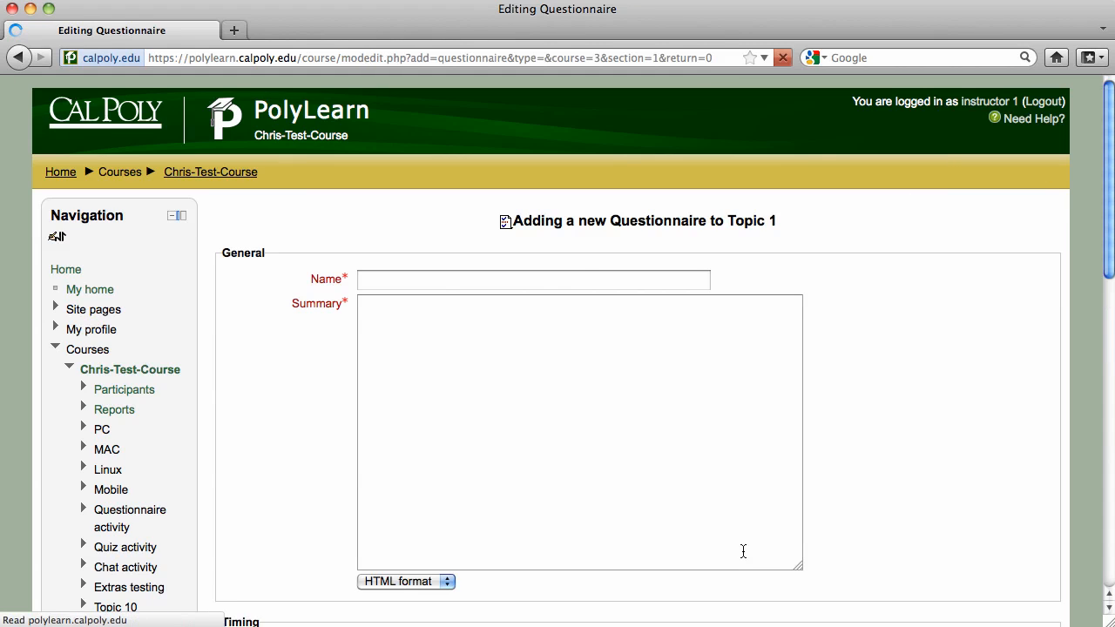
# Name the questionnaire "Sample Questionnaire" and enter the summary "This is sampling the questionnaire module."
pyautogui.click(585, 280)
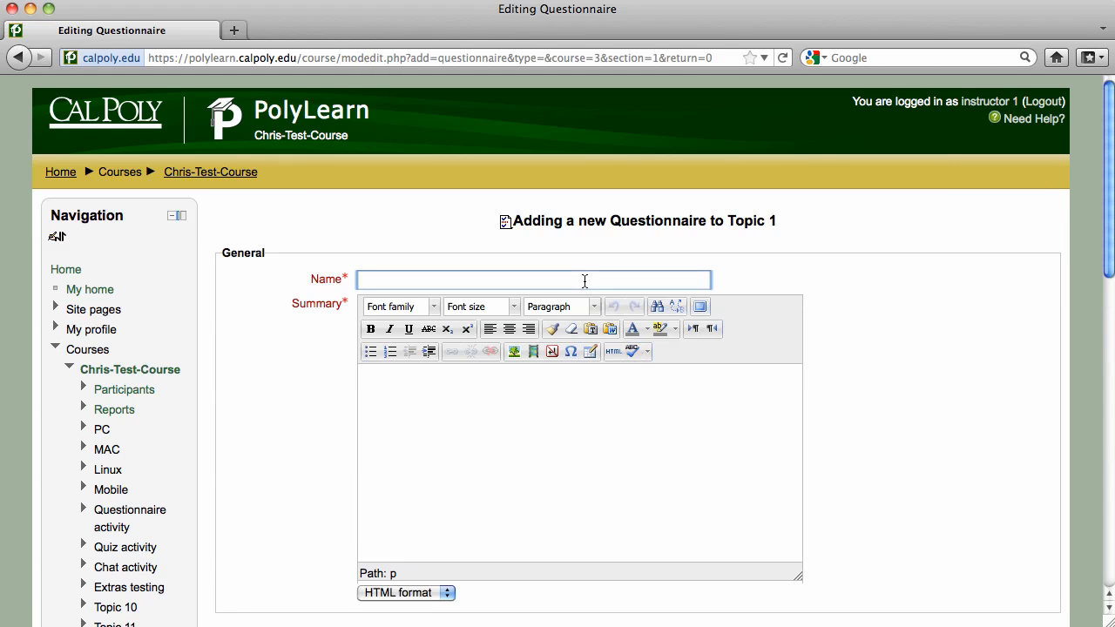
pyautogui.write('Sample Qu')
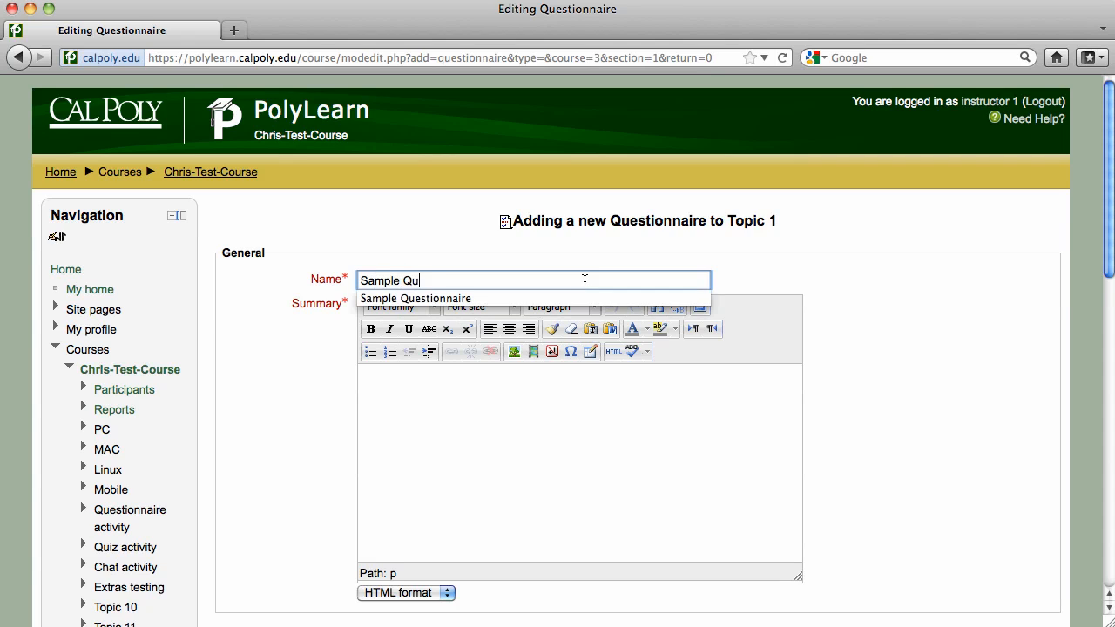
pyautogui.write('estionnaire')
pyautogui.click(573, 405)
pyautogui.write('This is ')
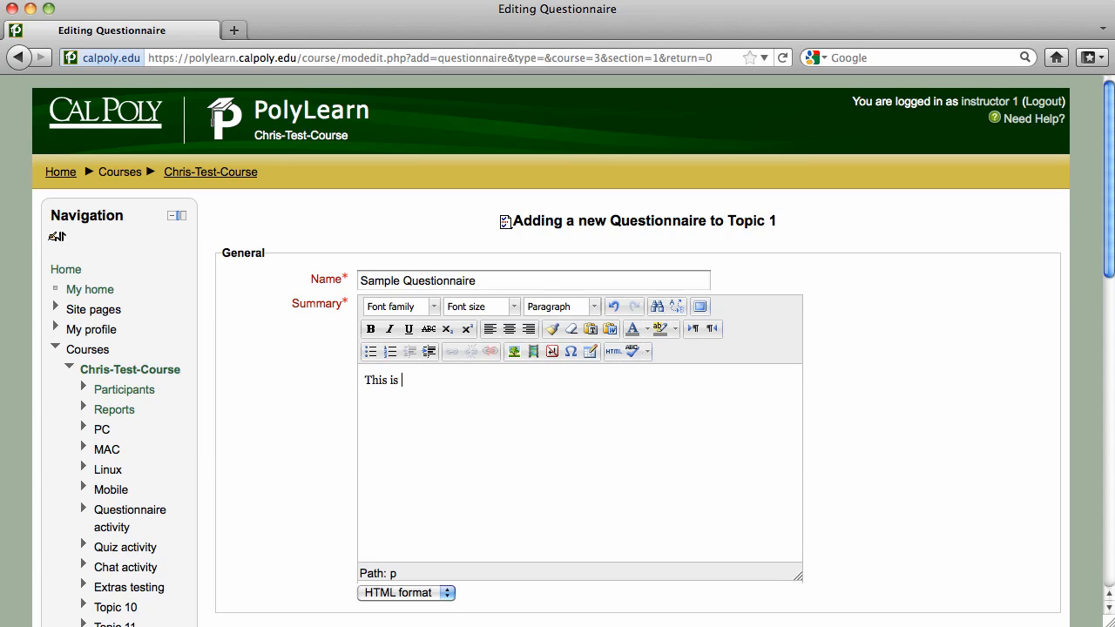
pyautogui.write('sampling the questionnaire m')
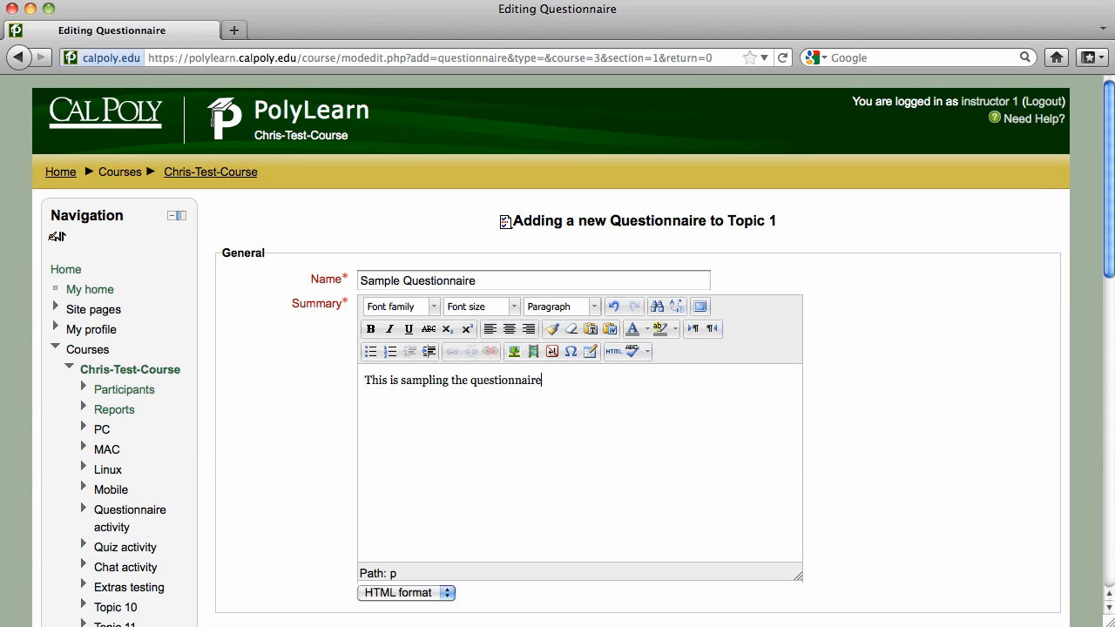
pyautogui.write('odule.')
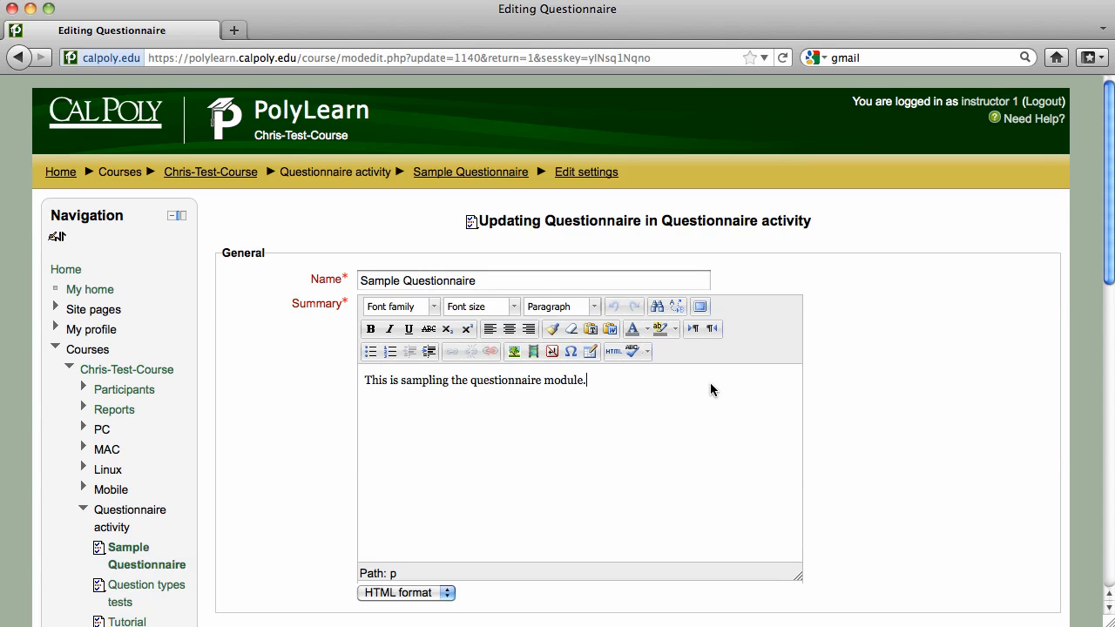
# Enable the questionnaire's open and close dates, and set the close date to 11 December
pyautogui.scroll(-10, 884, 371)
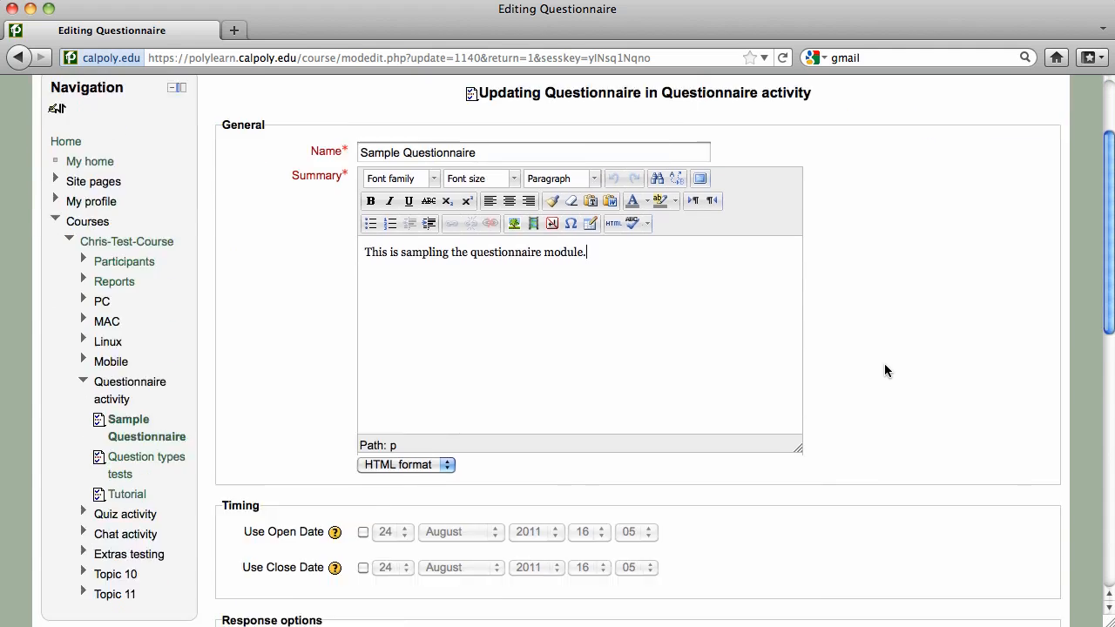
pyautogui.scroll(-1, 885, 371)
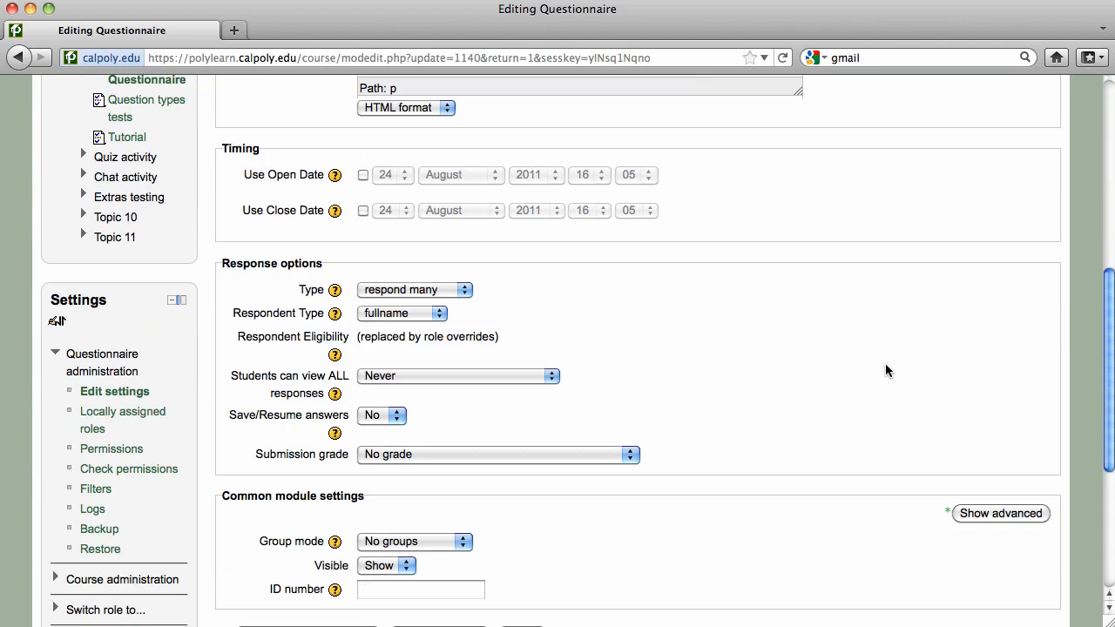
pyautogui.click(363, 175)
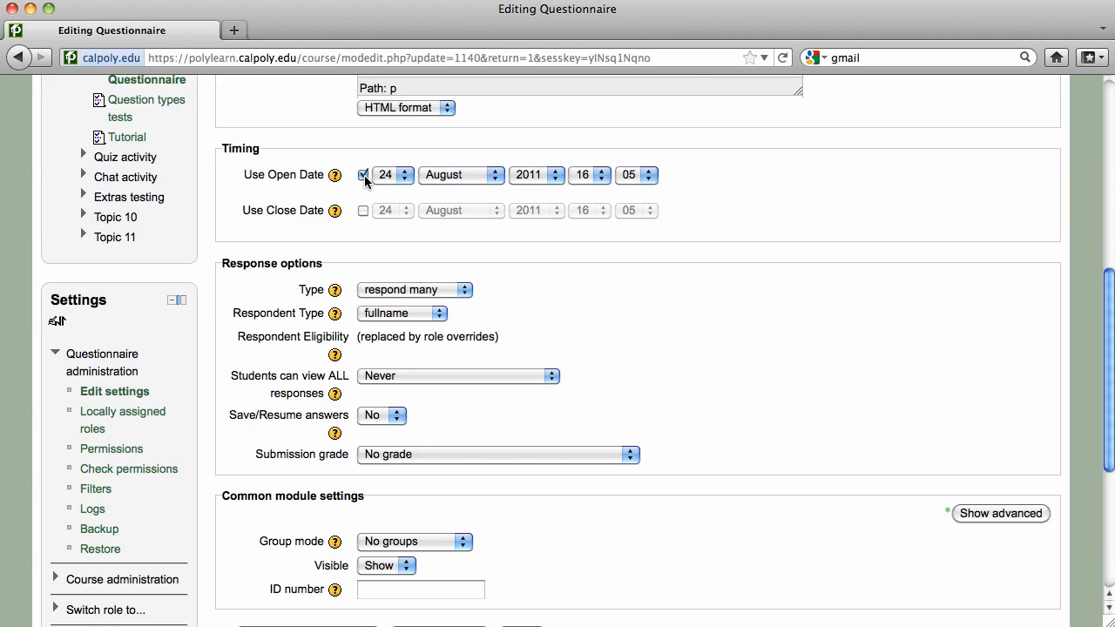
pyautogui.click(363, 212)
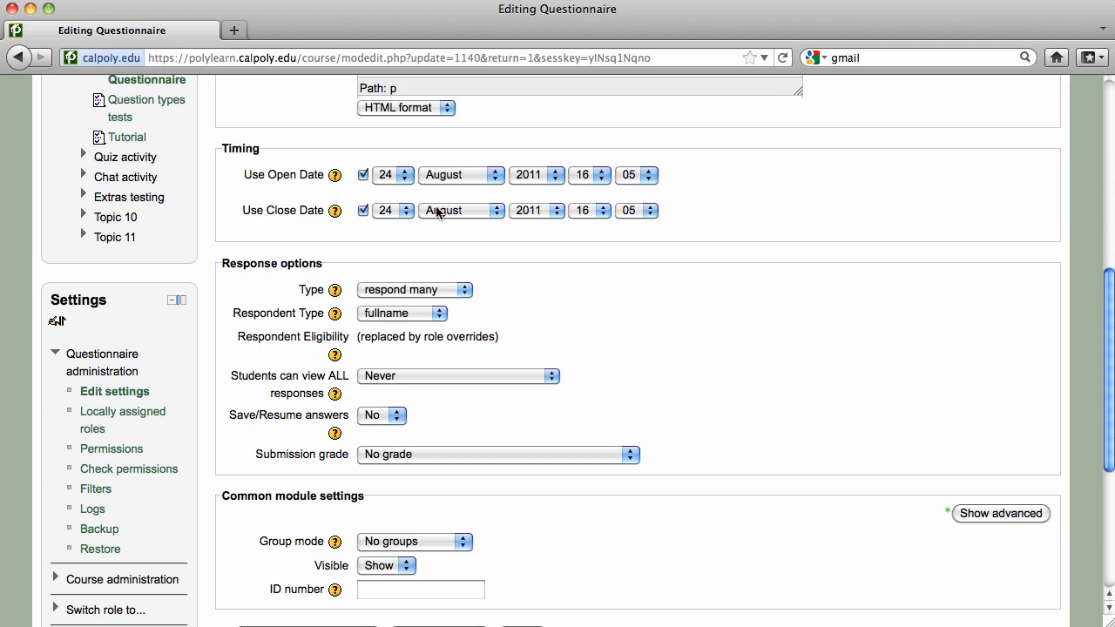
pyautogui.click(496, 211)
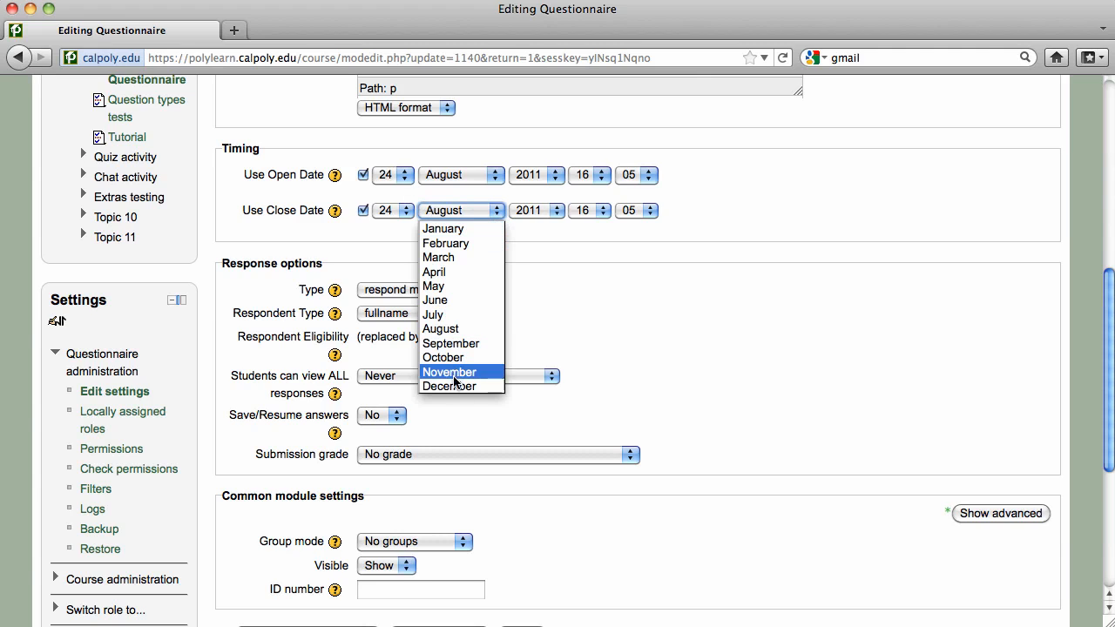
pyautogui.press('Escape')
pyautogui.press('d')
pyautogui.click(405, 212)
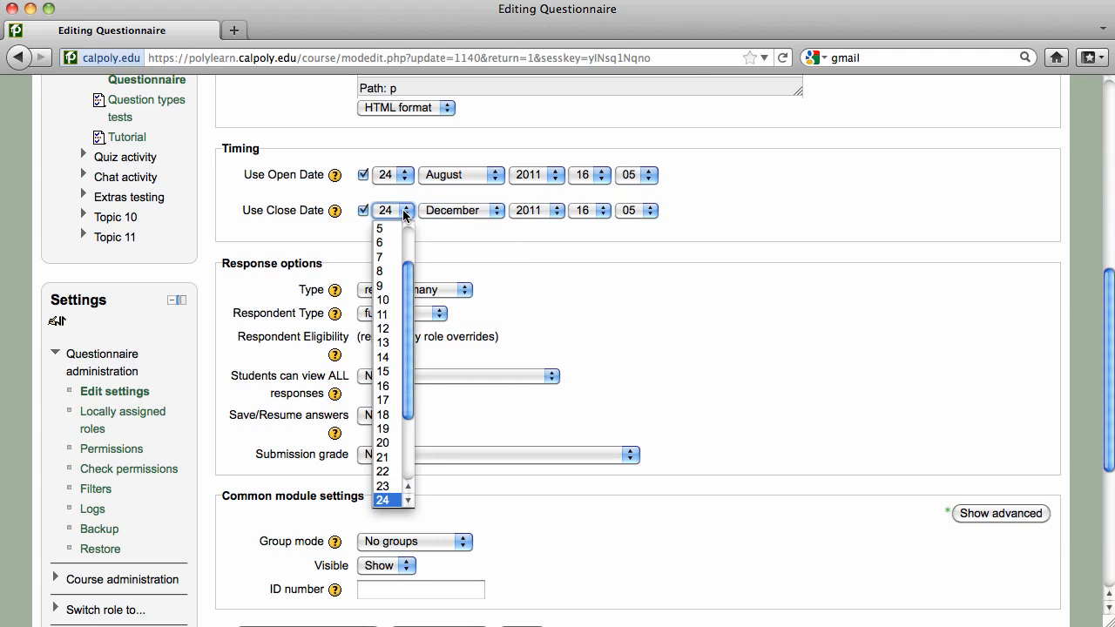
pyautogui.click(390, 314)
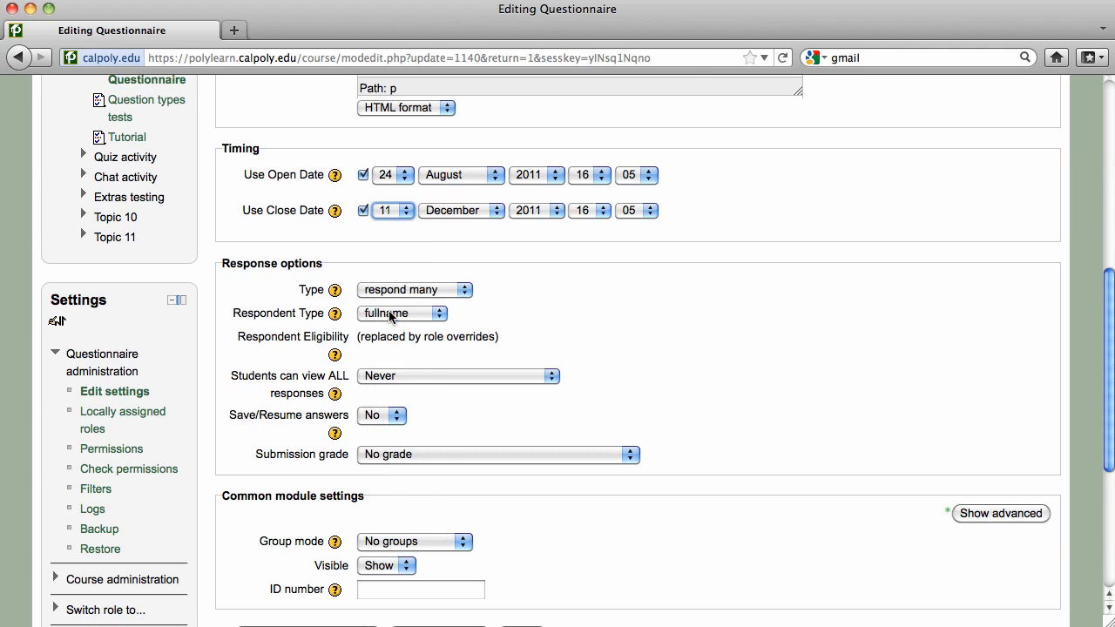
pyautogui.click(554, 268)
# Choose respond many as the response type and fullname as the respondent type, then save and display the questionnaire
pyautogui.scroll(-1, 753, 260)
pyautogui.scroll(-3, 753, 260)
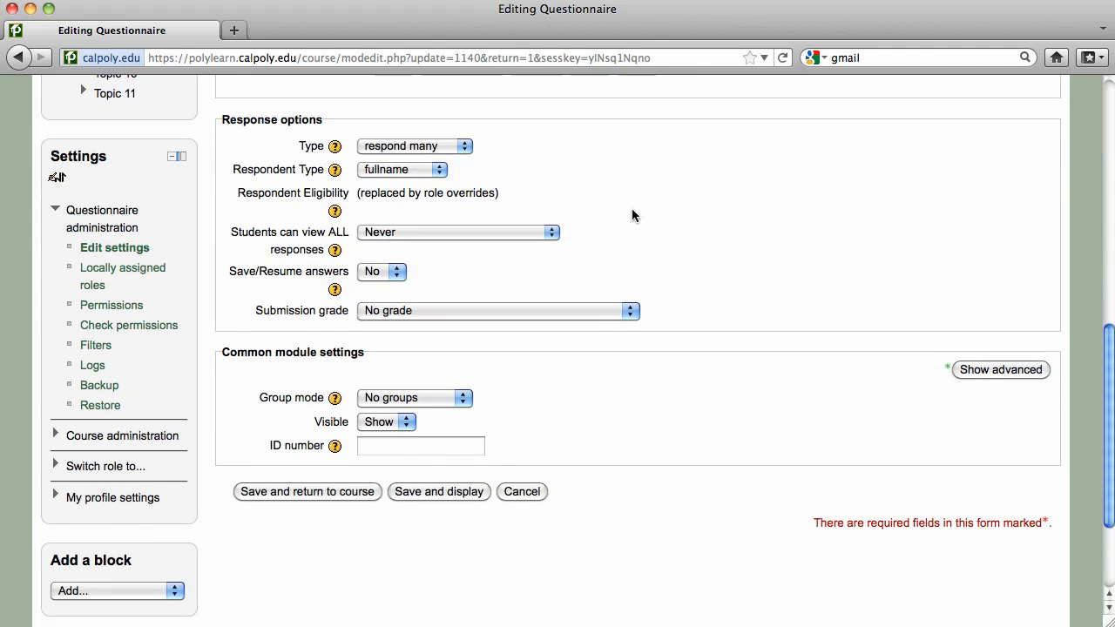
pyautogui.click(455, 149)
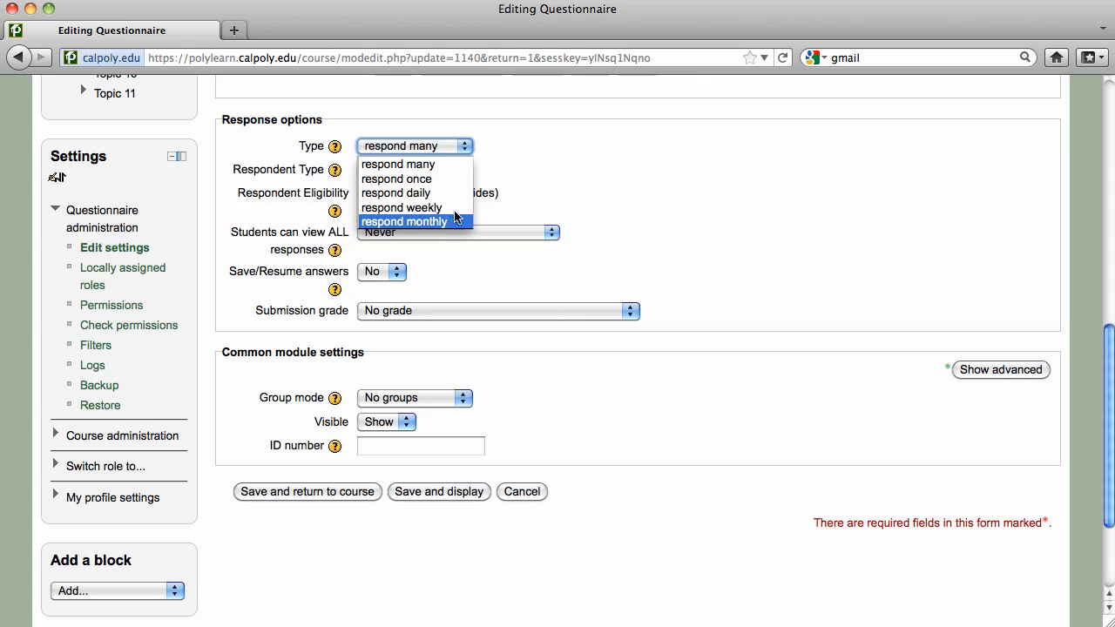
pyautogui.click(460, 164)
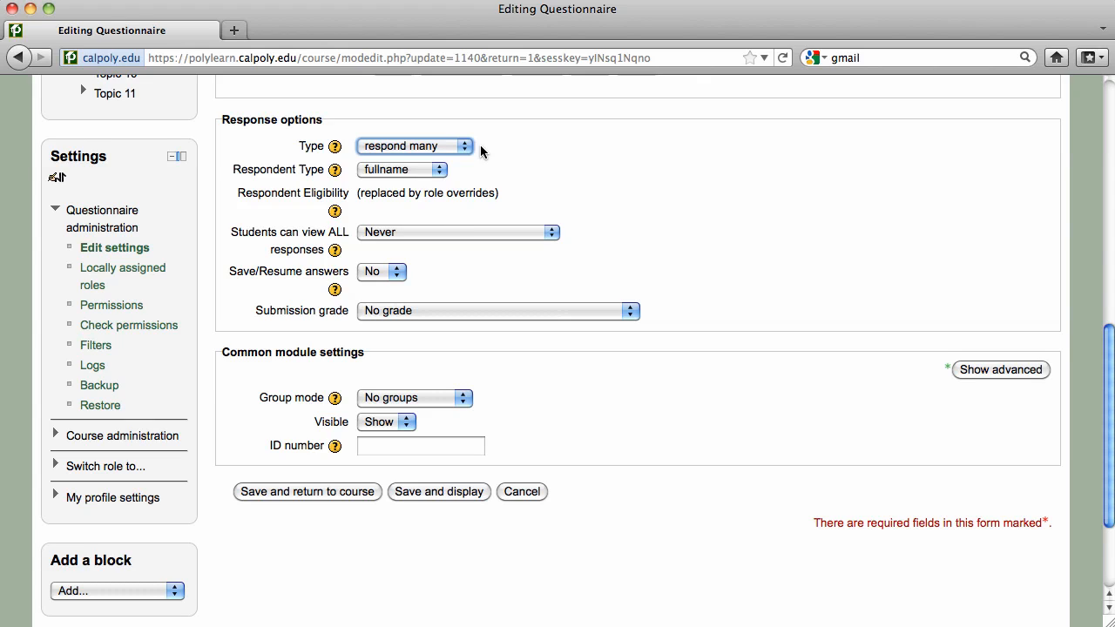
pyautogui.click(439, 174)
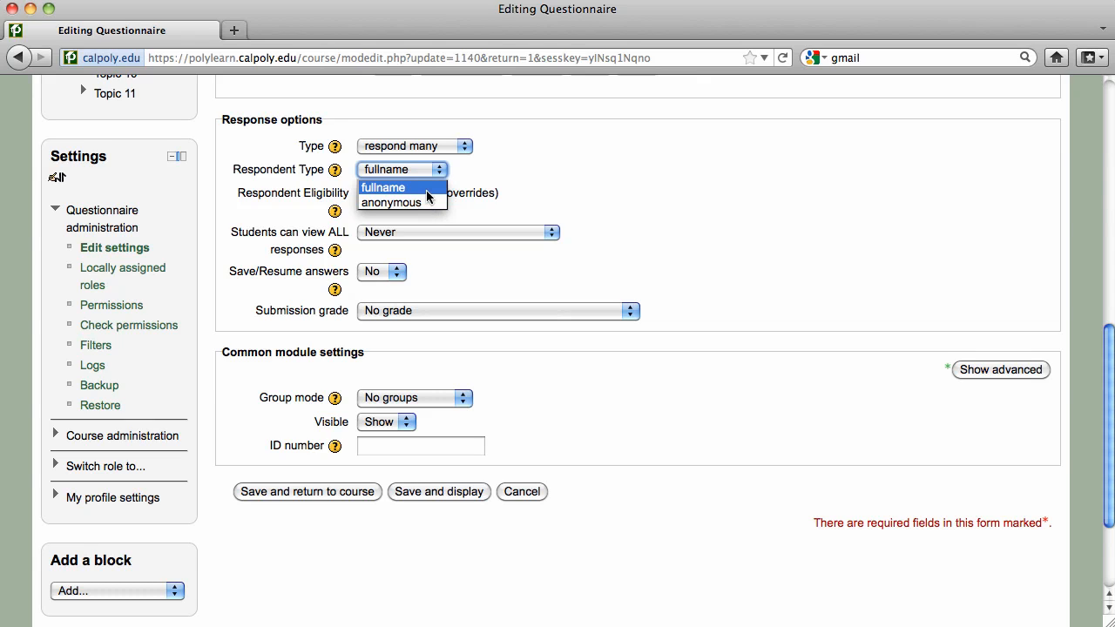
pyautogui.click(426, 187)
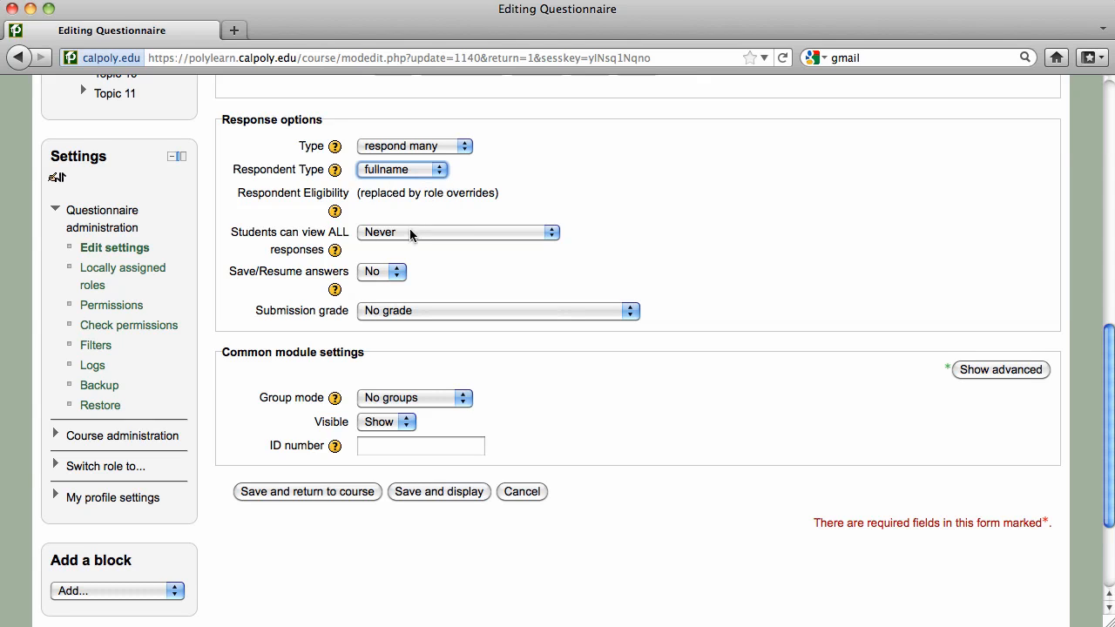
pyautogui.click(451, 493)
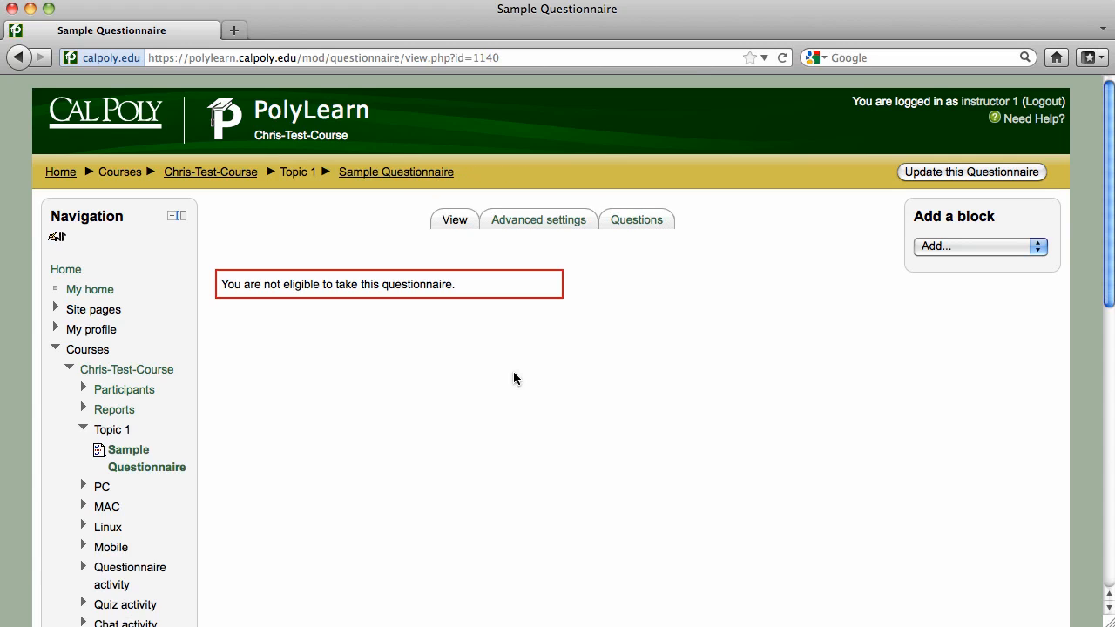
# Open the questionnaire's question list and start a new Essay Box question
pyautogui.click(633, 224)
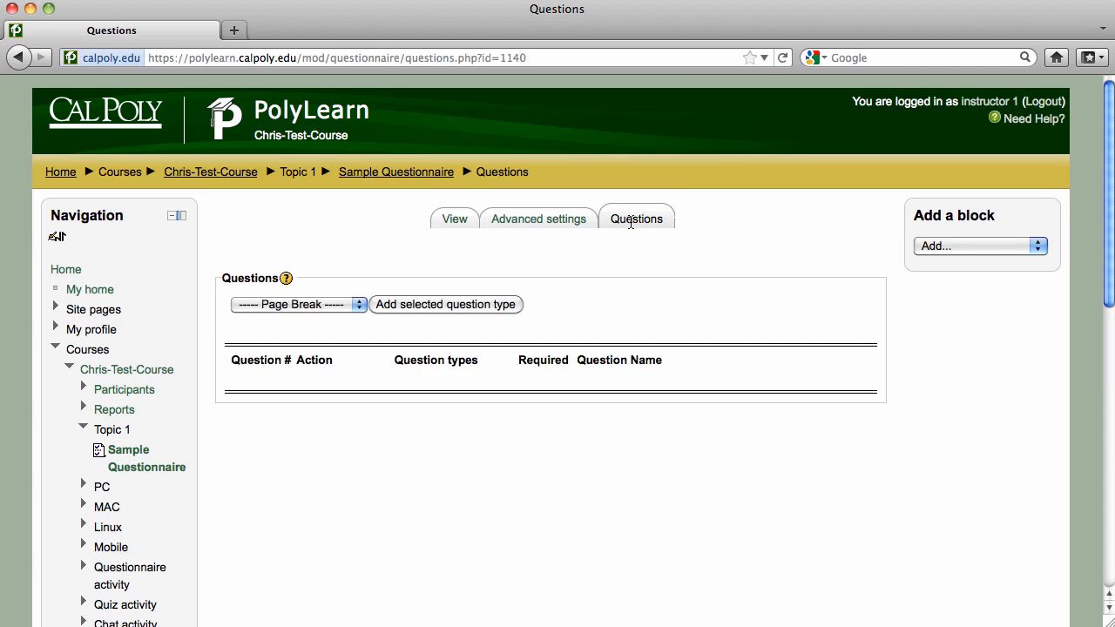
pyautogui.scroll(-1, 554, 225)
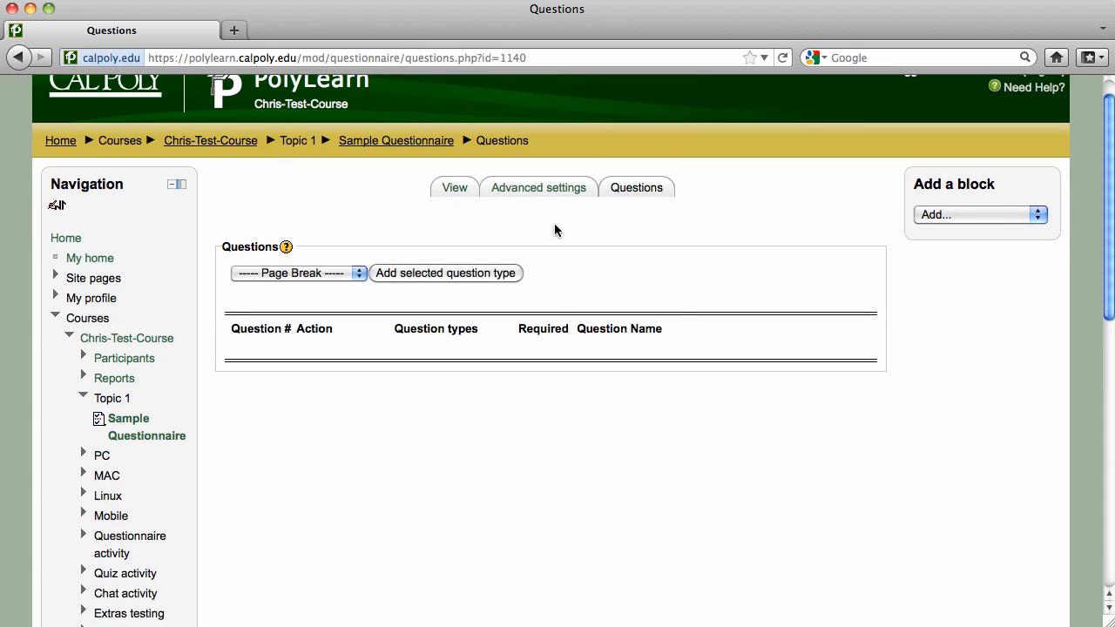
pyautogui.click(352, 275)
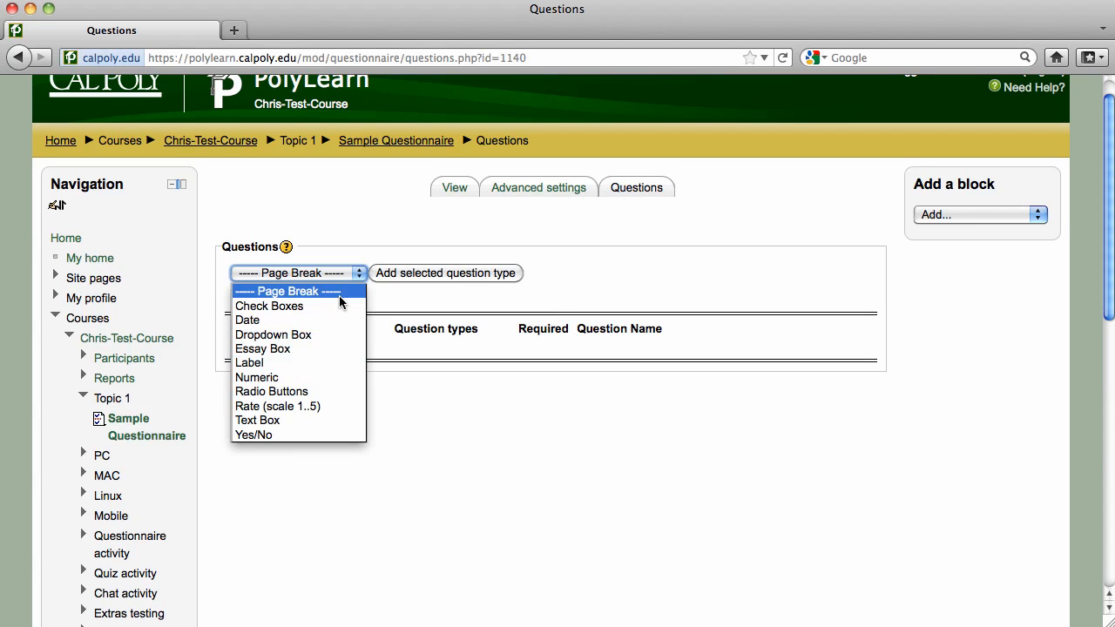
pyautogui.click(318, 352)
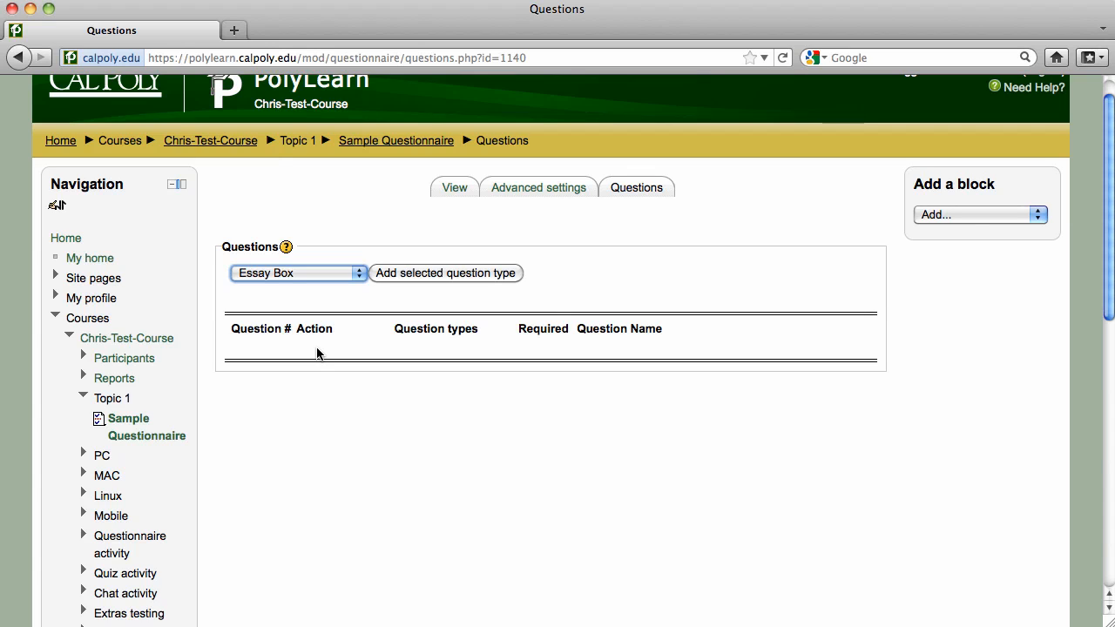
pyautogui.click(318, 351)
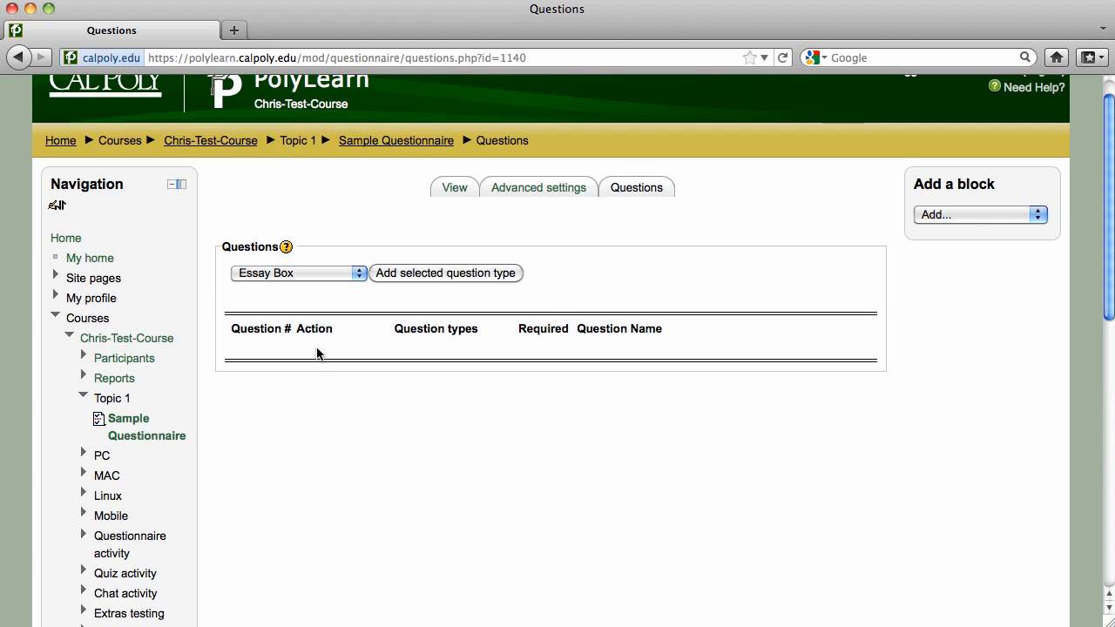
pyautogui.click(457, 273)
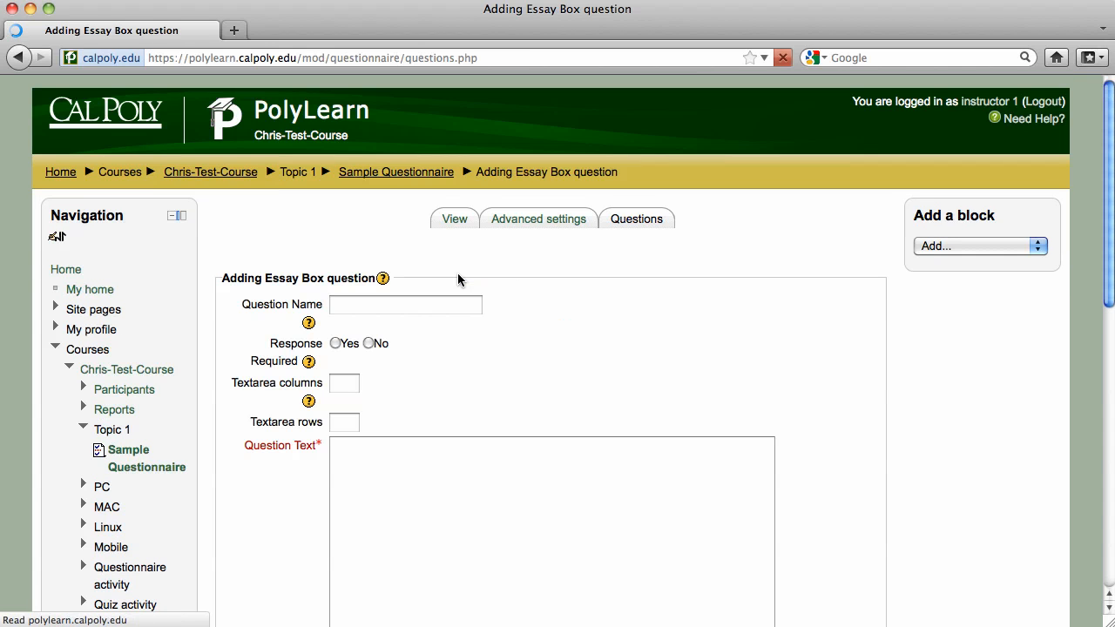
# Make the essay question's response required, enter the question text "What do you think of Moodle?" and save it
pyautogui.scroll(-2, 457, 272)
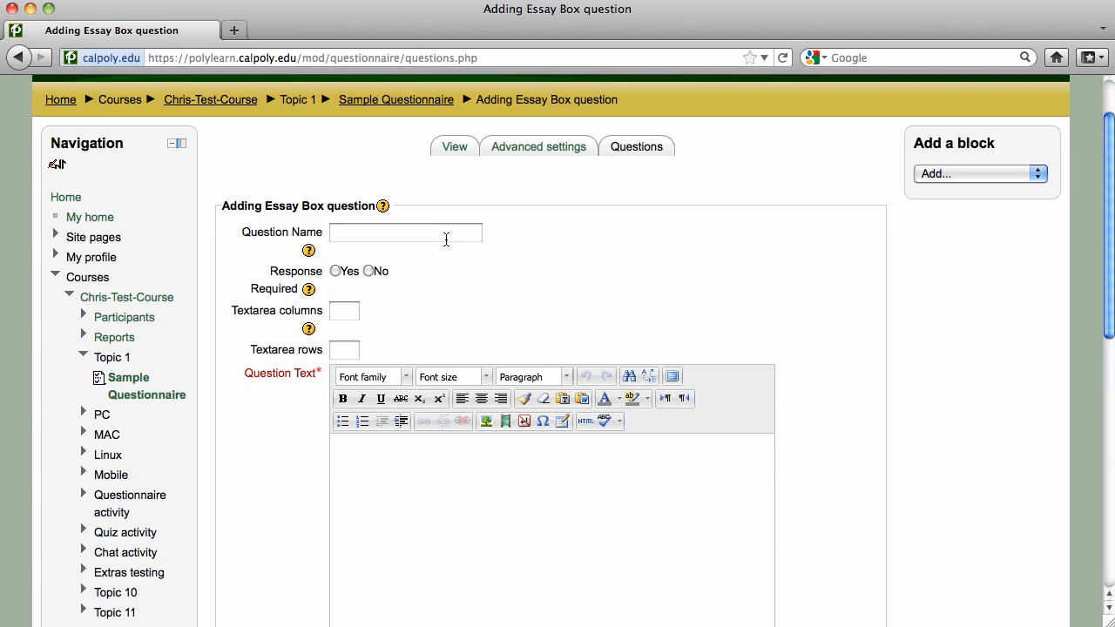
pyautogui.scroll(-1, 446, 241)
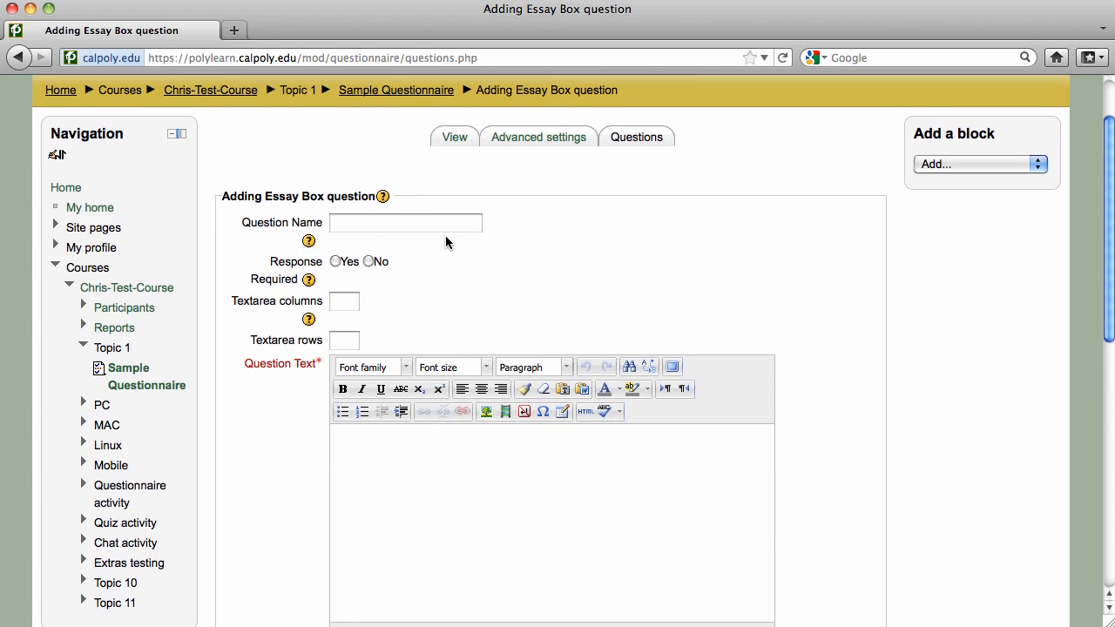
pyautogui.click(336, 251)
pyautogui.scroll(-5, 337, 252)
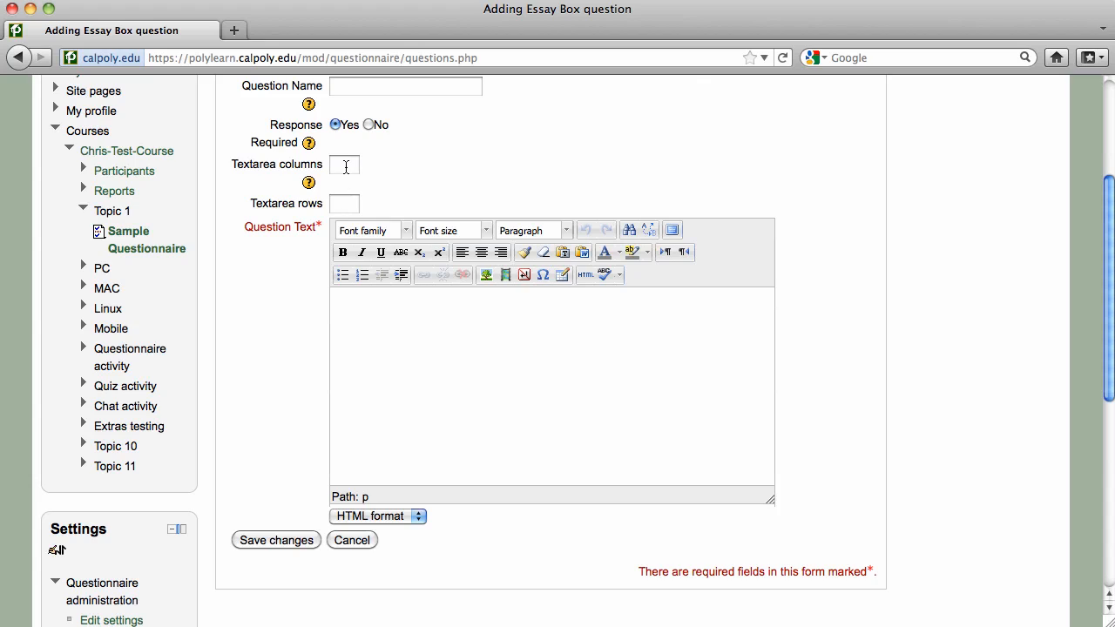
pyautogui.click(345, 164)
pyautogui.click(343, 205)
pyautogui.click(433, 344)
pyautogui.write('What do you think of Moodle')
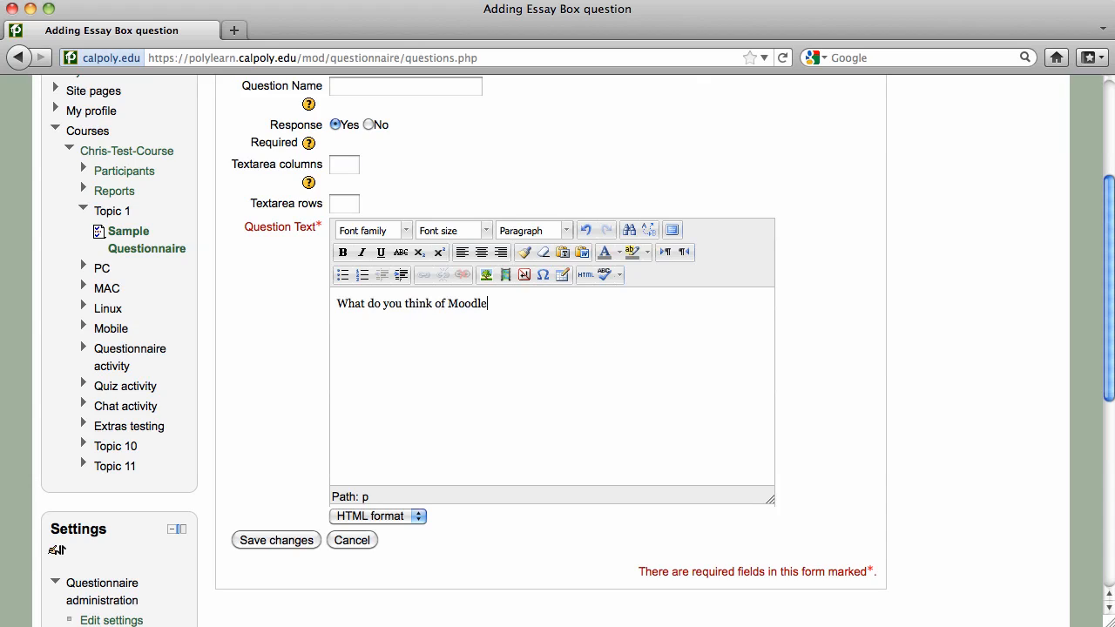
pyautogui.write('?')
pyautogui.click(274, 542)
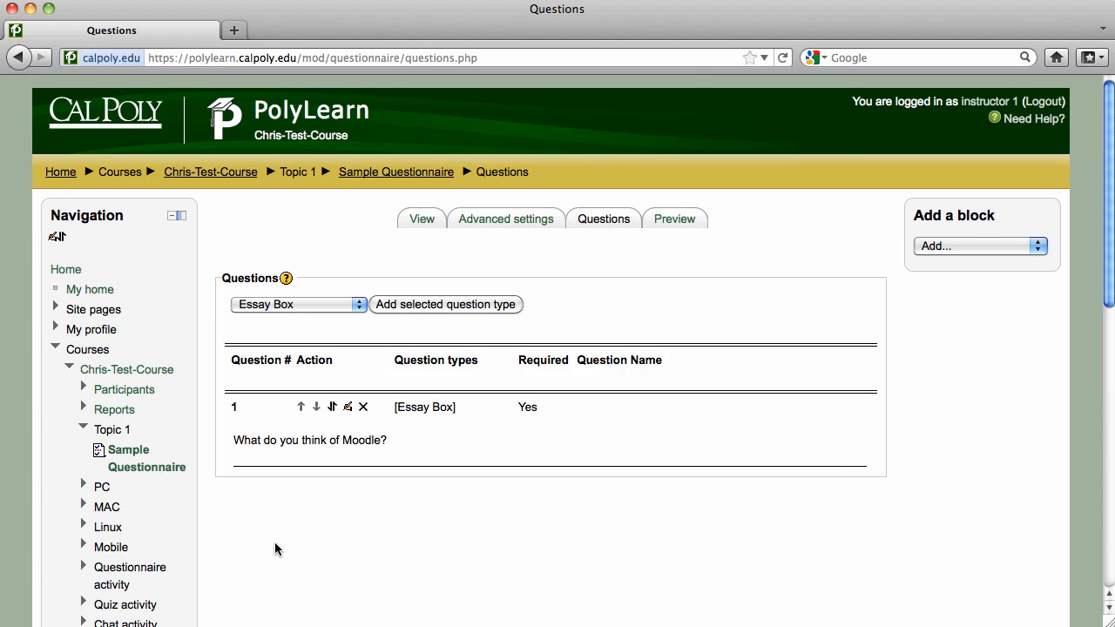
# Start a new Radio Buttons question and make its response required
pyautogui.click(360, 306)
pyautogui.click(326, 423)
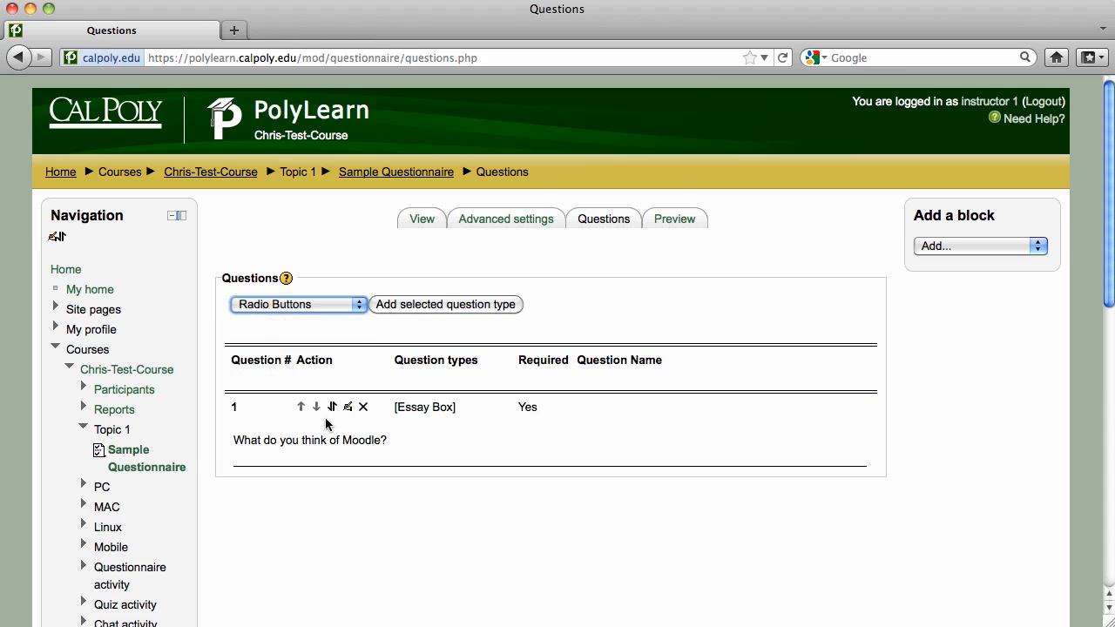
pyautogui.click(428, 309)
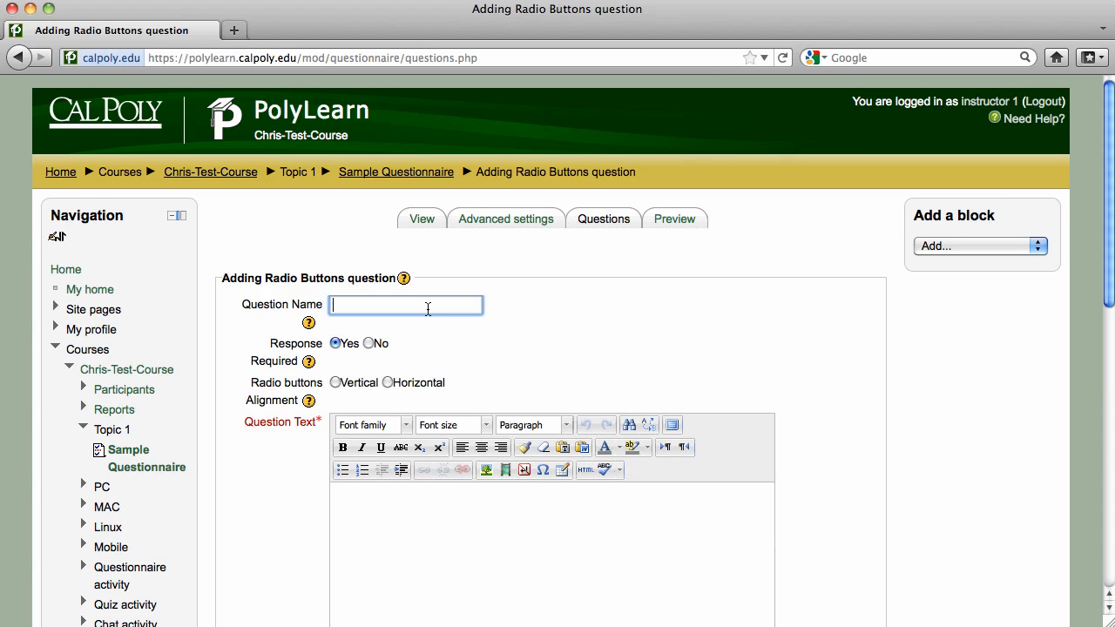
pyautogui.scroll(-1, 428, 309)
pyautogui.scroll(-5, 428, 309)
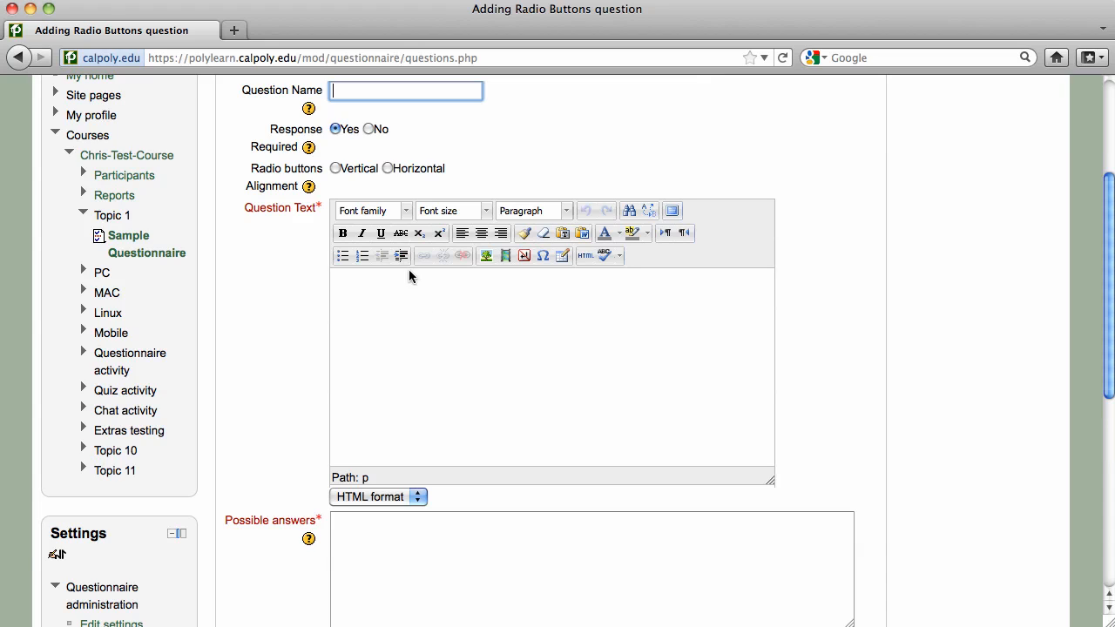
pyautogui.click(338, 131)
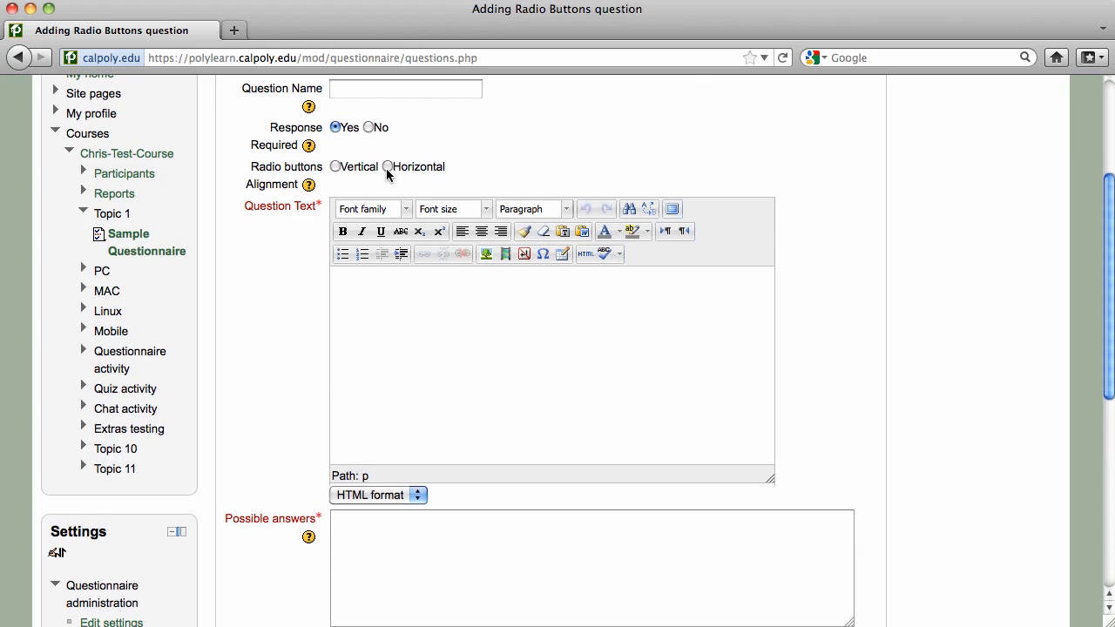
# Enter "Which LMS do you prefer?" as the question text of the radio buttons question
pyautogui.scroll(-3, 386, 168)
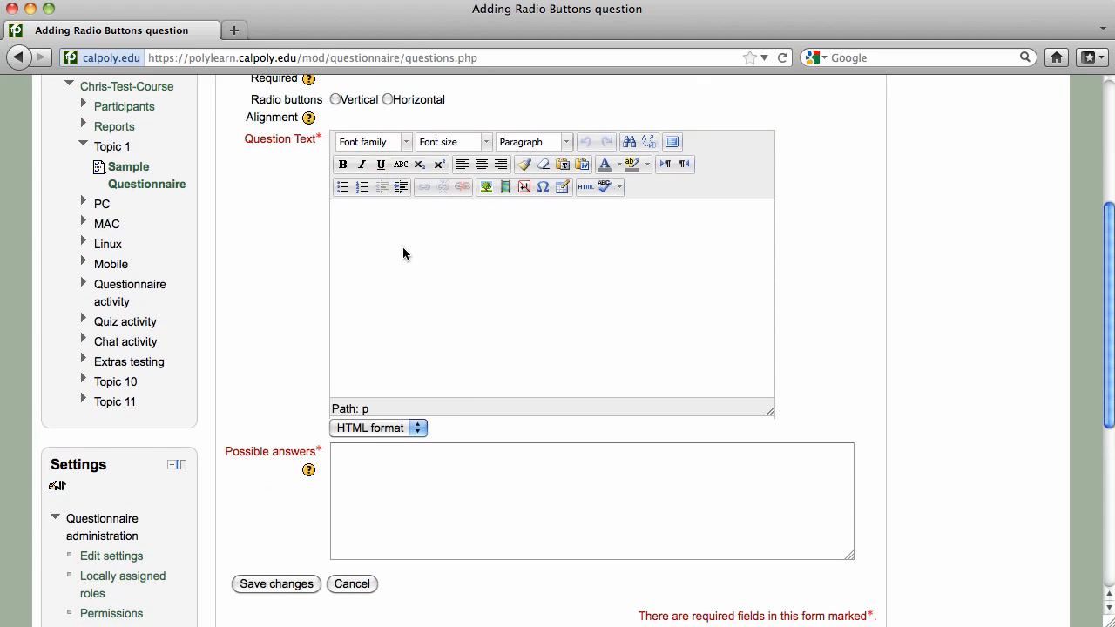
pyautogui.write('Which LMS do you pref')
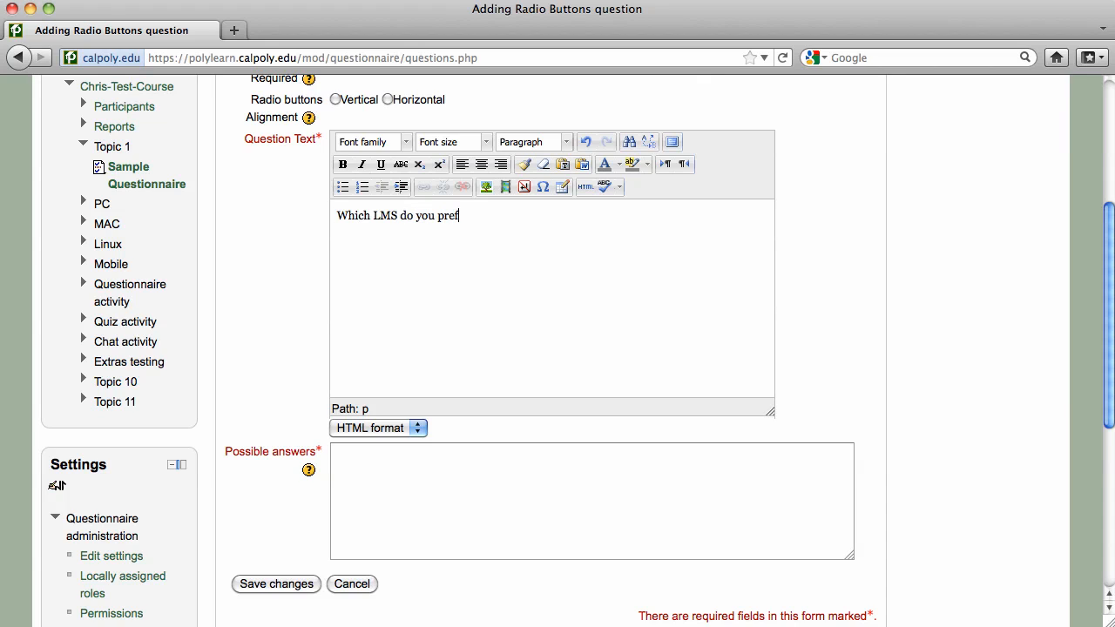
pyautogui.write('er?')
# List Moodle, BlackBoard and None as the possible answers on separate lines, and save the question
pyautogui.click(407, 475)
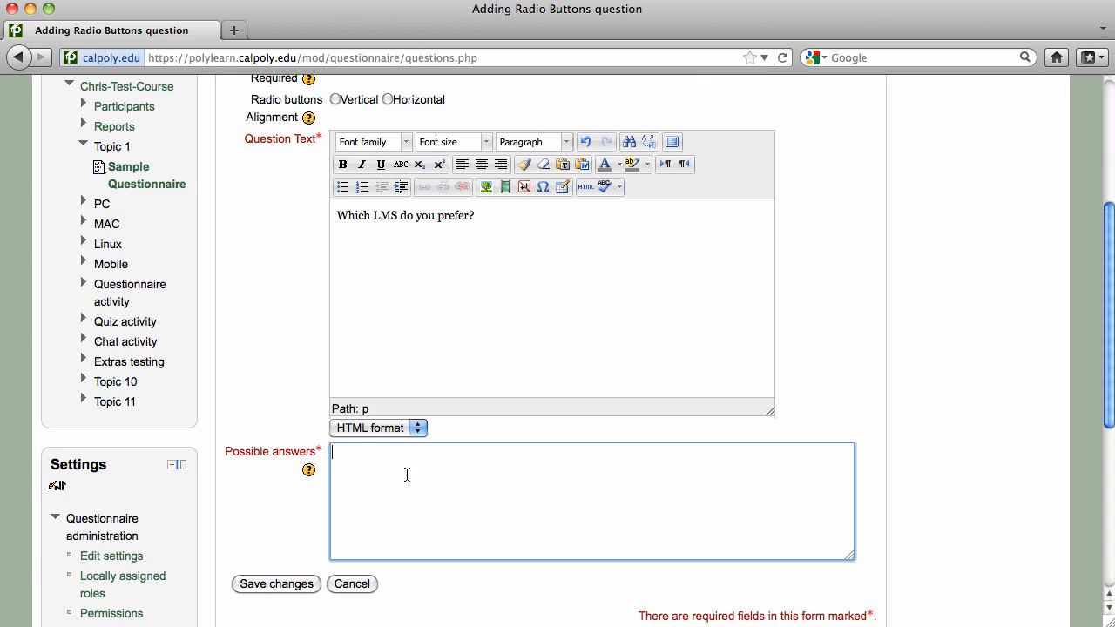
pyautogui.write('Moodle')
pyautogui.press('Return')
pyautogui.write('BlackBoard')
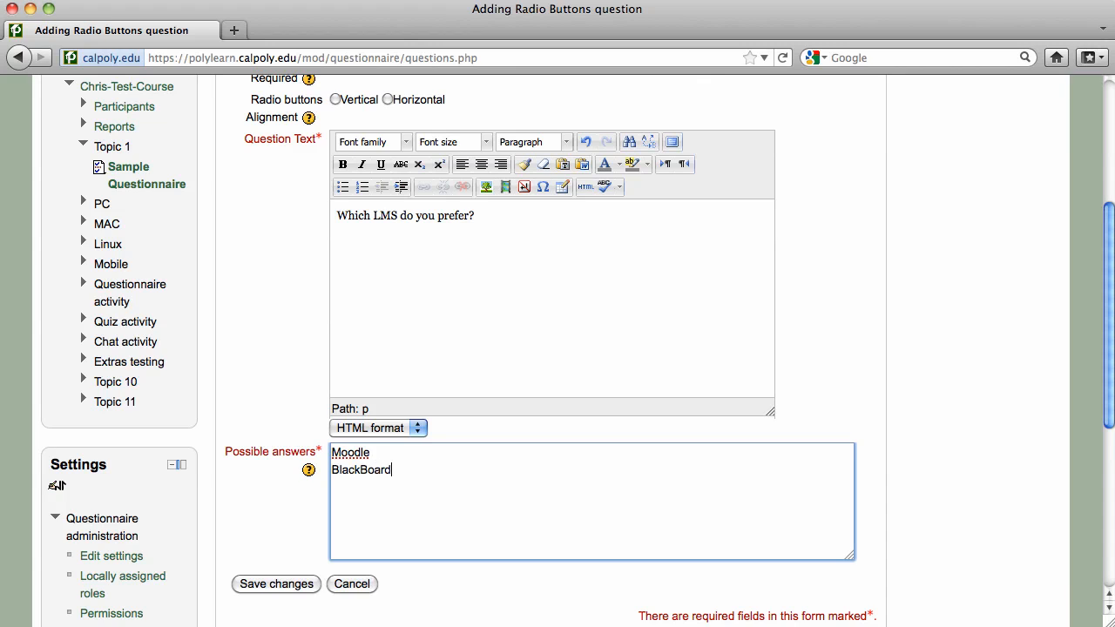
pyautogui.press('Return')
pyautogui.write('None')
pyautogui.click(280, 585)
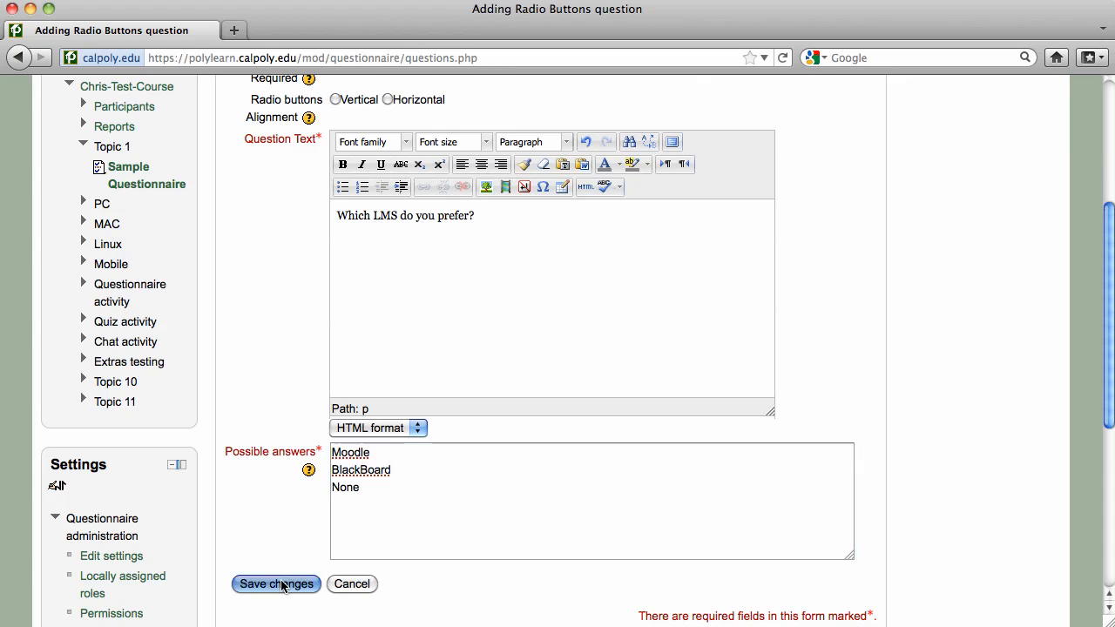